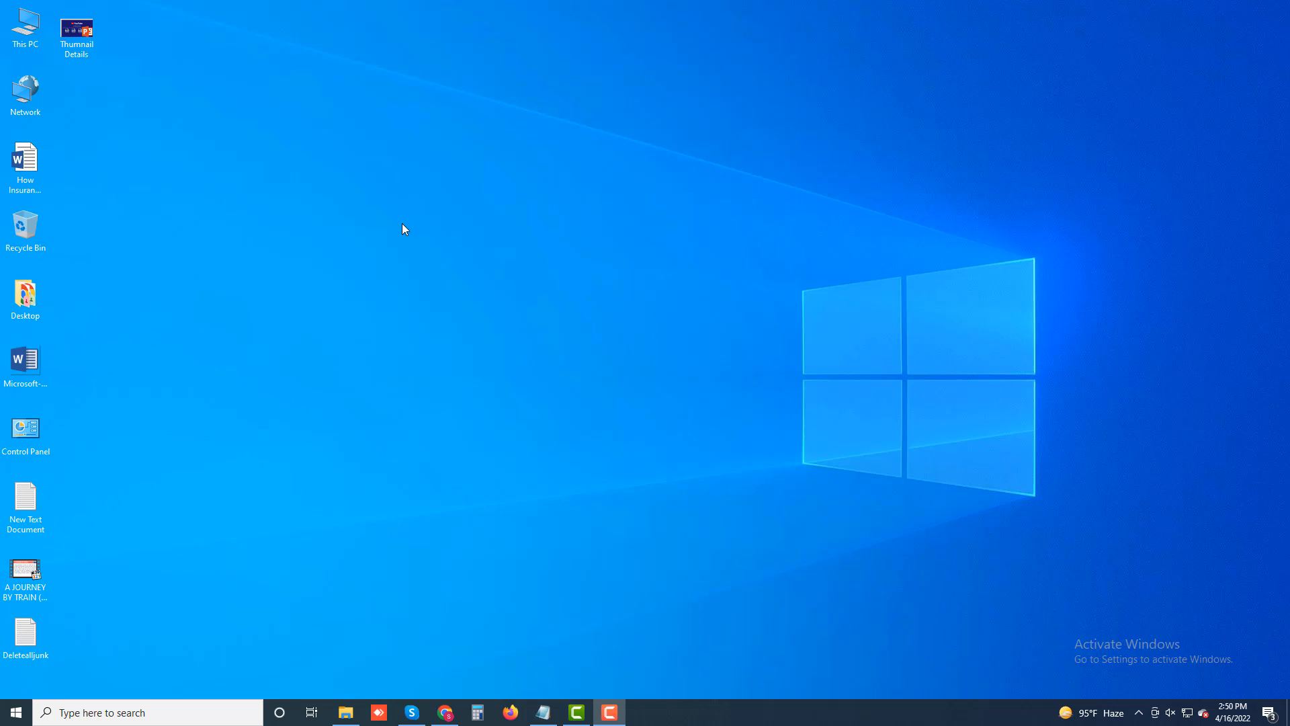
# Step: Create a new Microsoft Word document on the desktop with its default name, open it and dismiss the activation wizard
pyautogui.rightClick(510, 151)
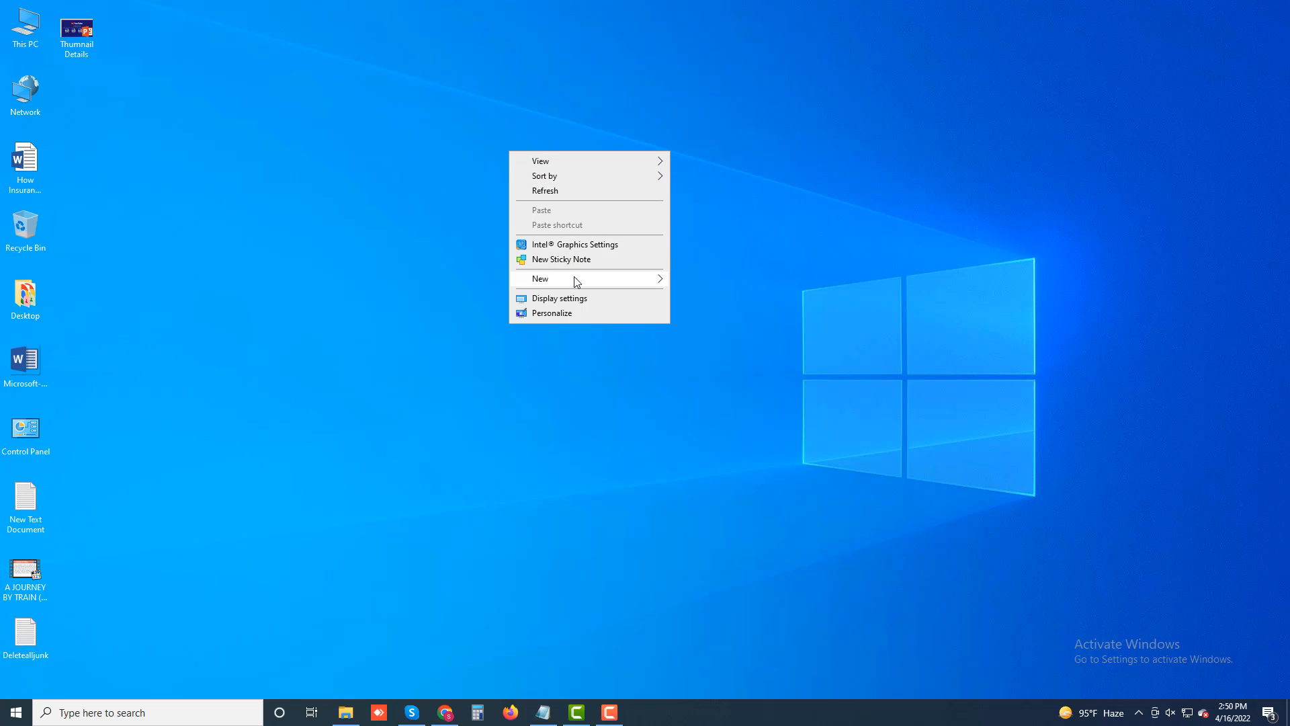
pyautogui.moveTo(576, 281)
pyautogui.click(712, 343)
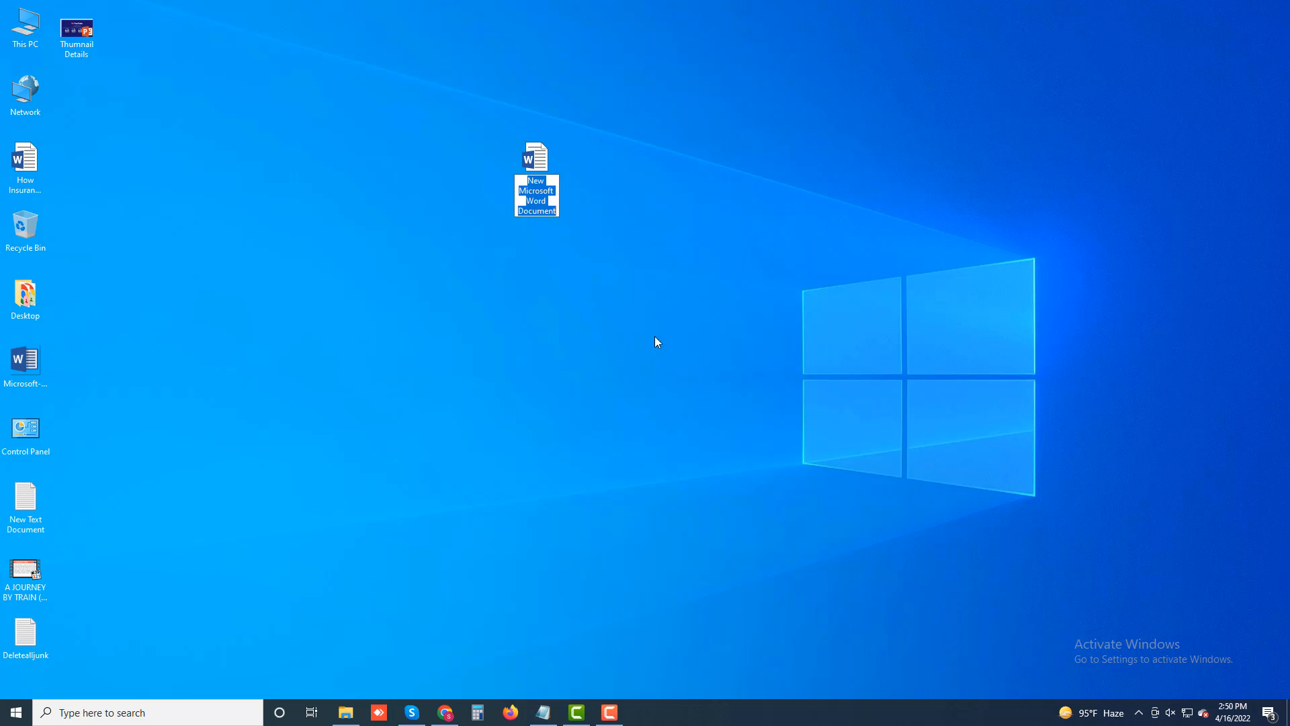
pyautogui.press('Return')
pyautogui.doubleClick(539, 159)
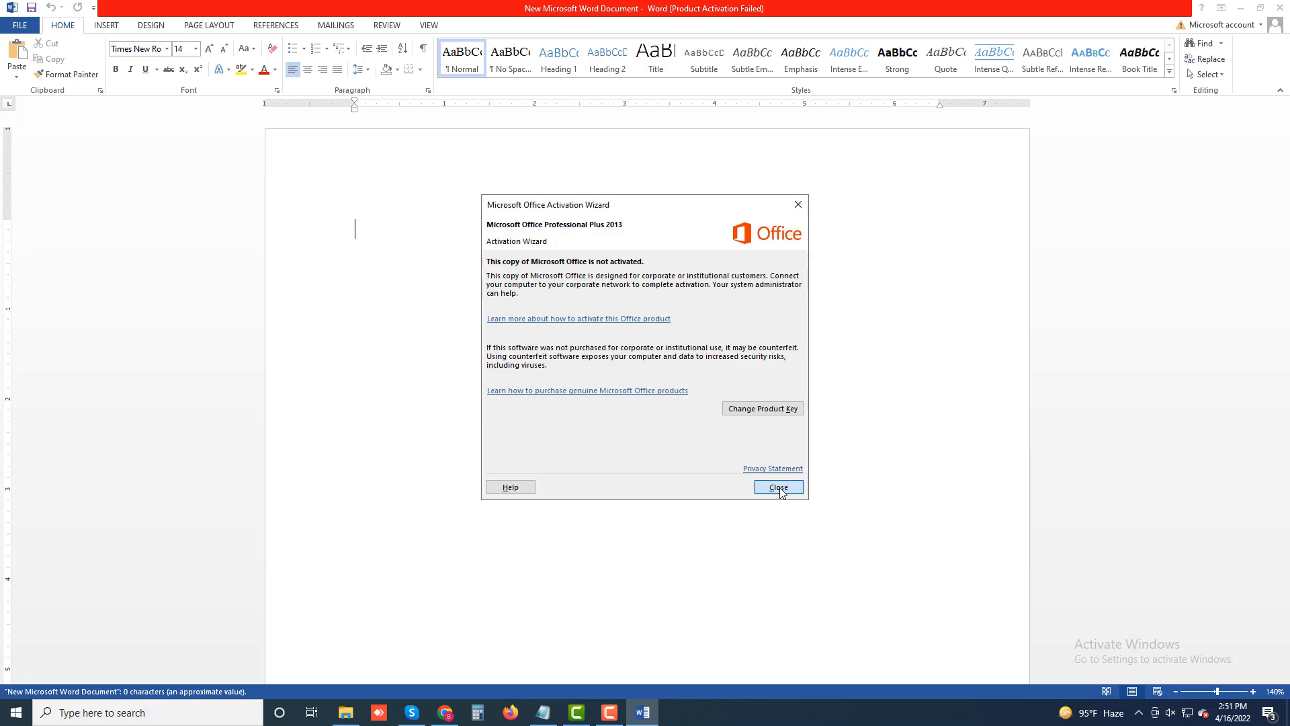
pyautogui.click(777, 487)
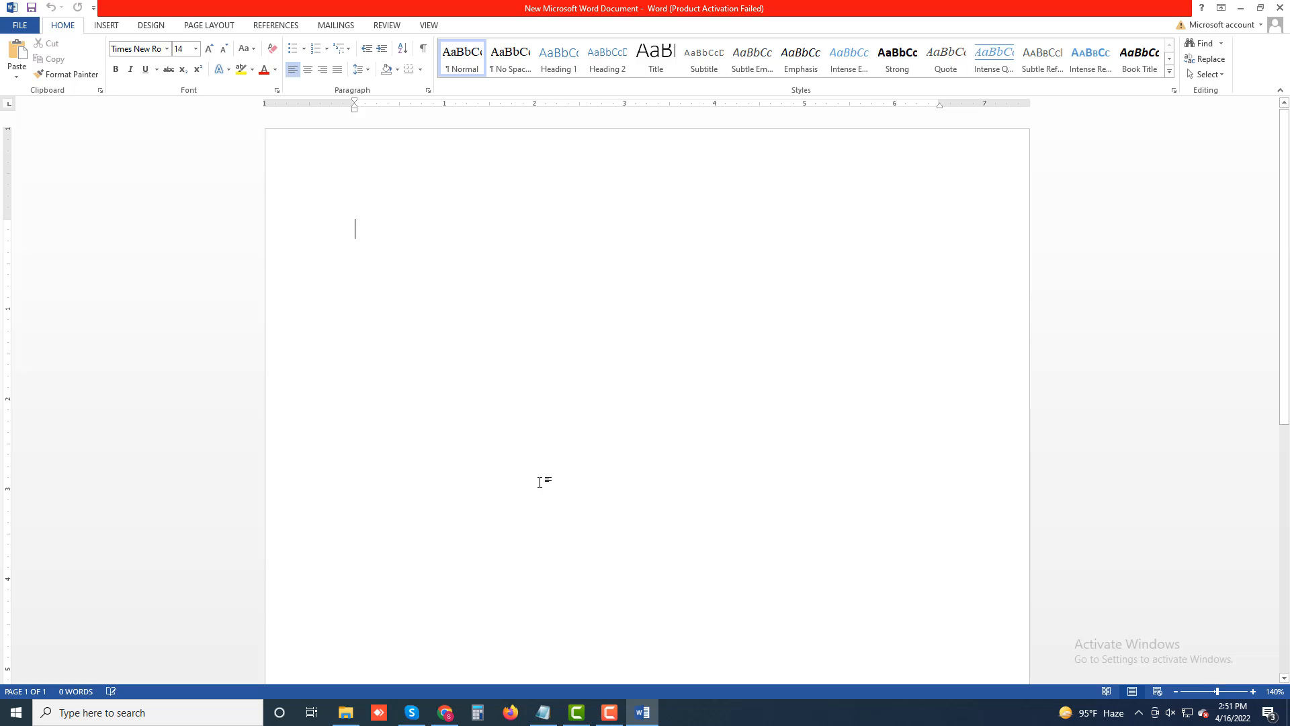
# Step: Write "The Protection offered by a liability insurance policy is twofold: a legal defense in the event" at the start of the document
pyautogui.write('T')
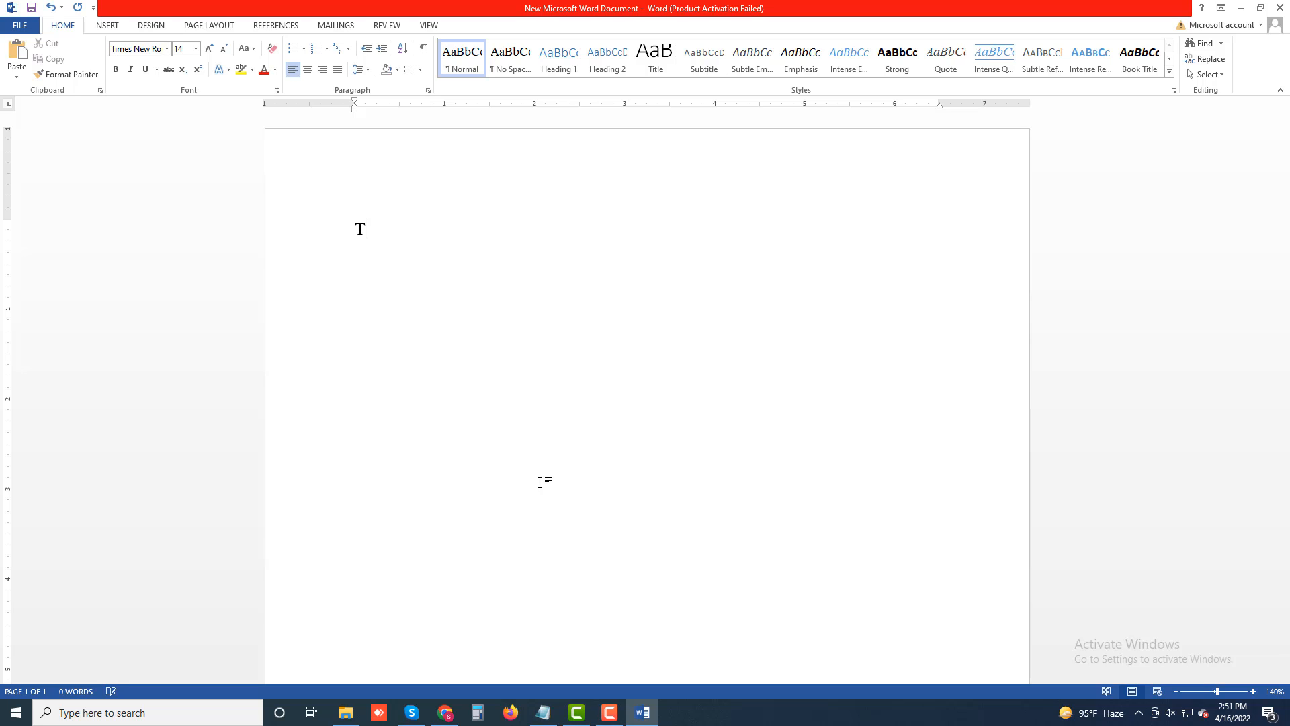
pyautogui.write('he Protection  offered')
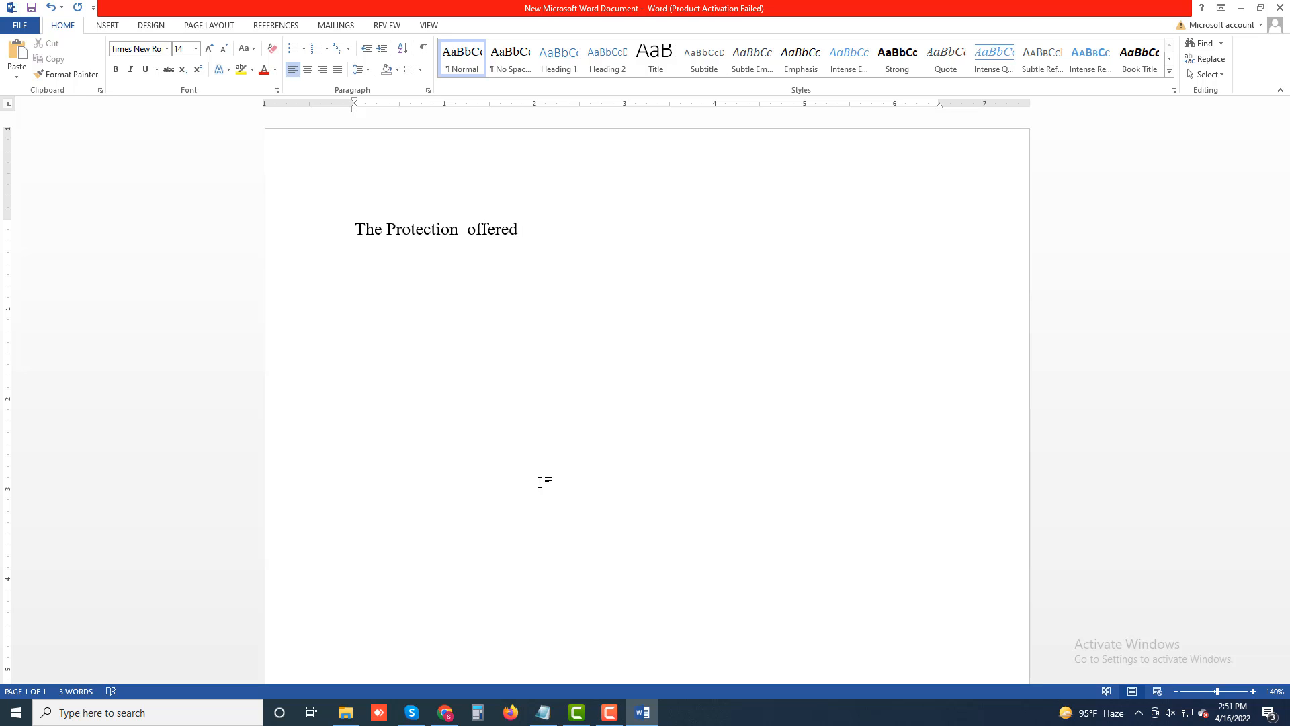
pyautogui.write('by a liability insu')
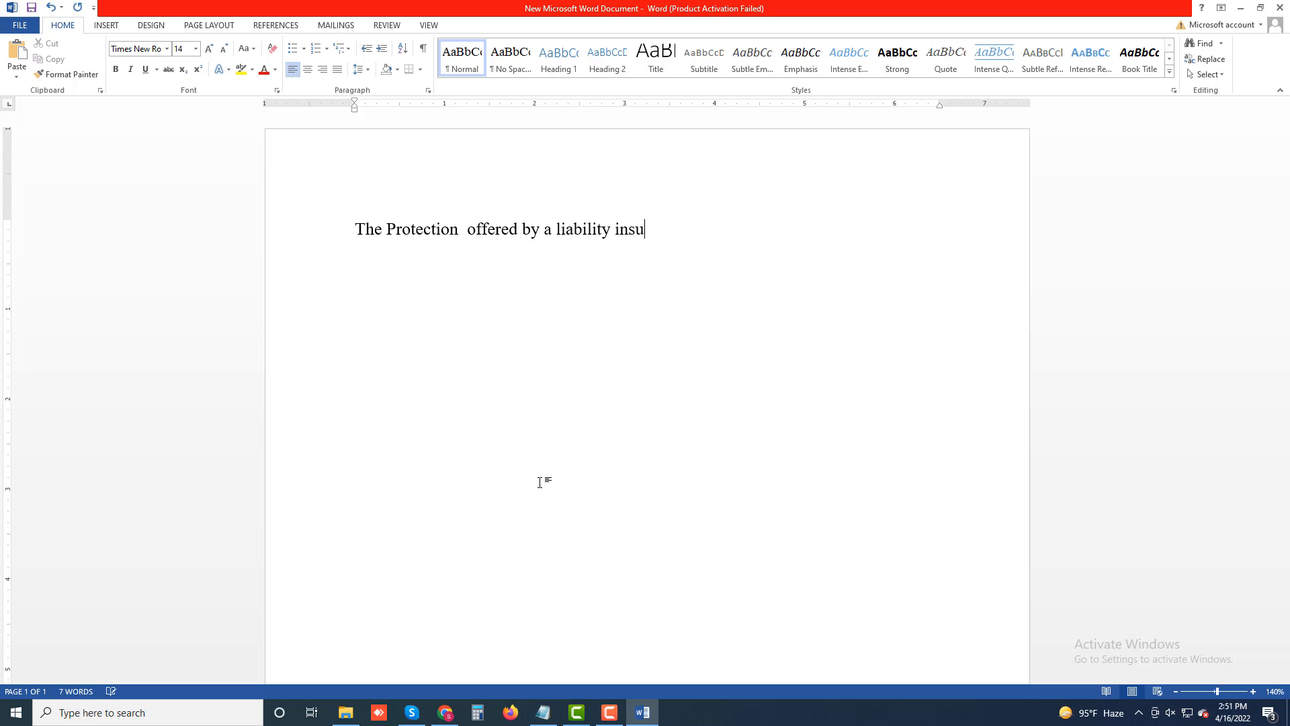
pyautogui.write('rance plicy')
pyautogui.press('BackSpace')
pyautogui.press('BackSpace')
pyautogui.press('BackSpace')
pyautogui.press('BackSpace')
pyautogui.press('BackSpace')
pyautogui.write('olicy is t')
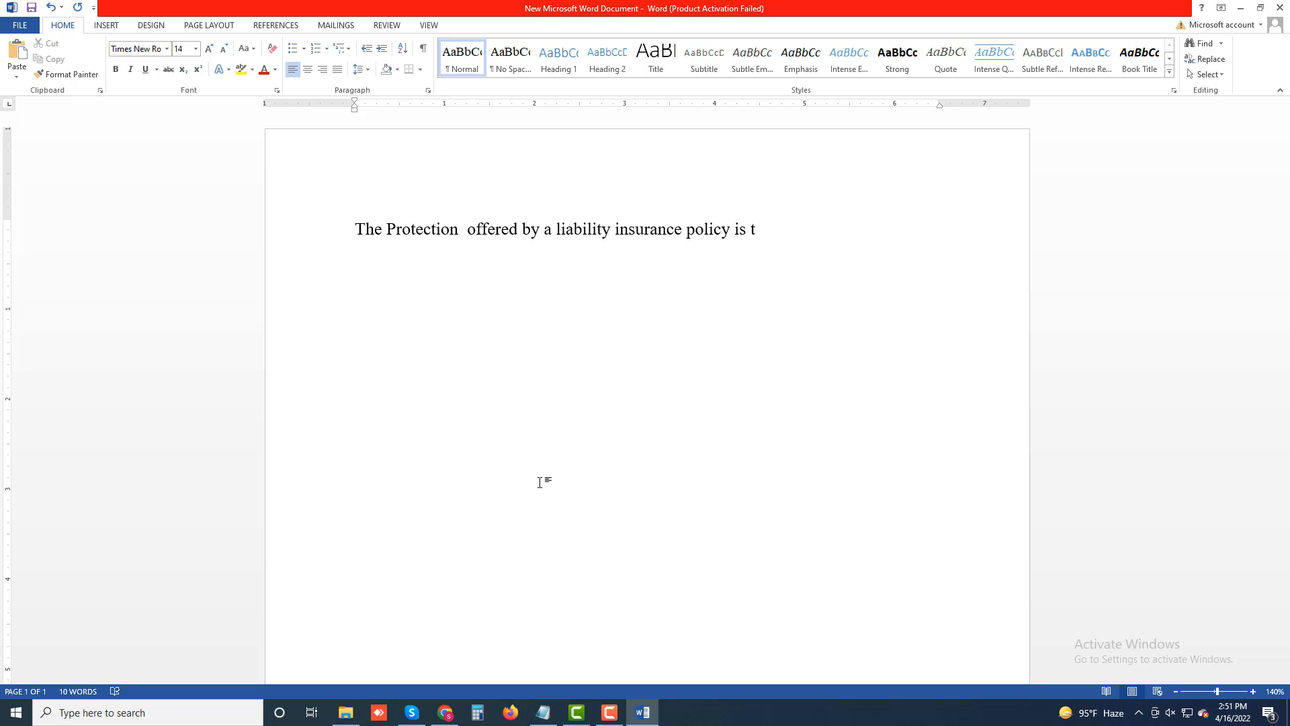
pyautogui.write('wofold: a legal de')
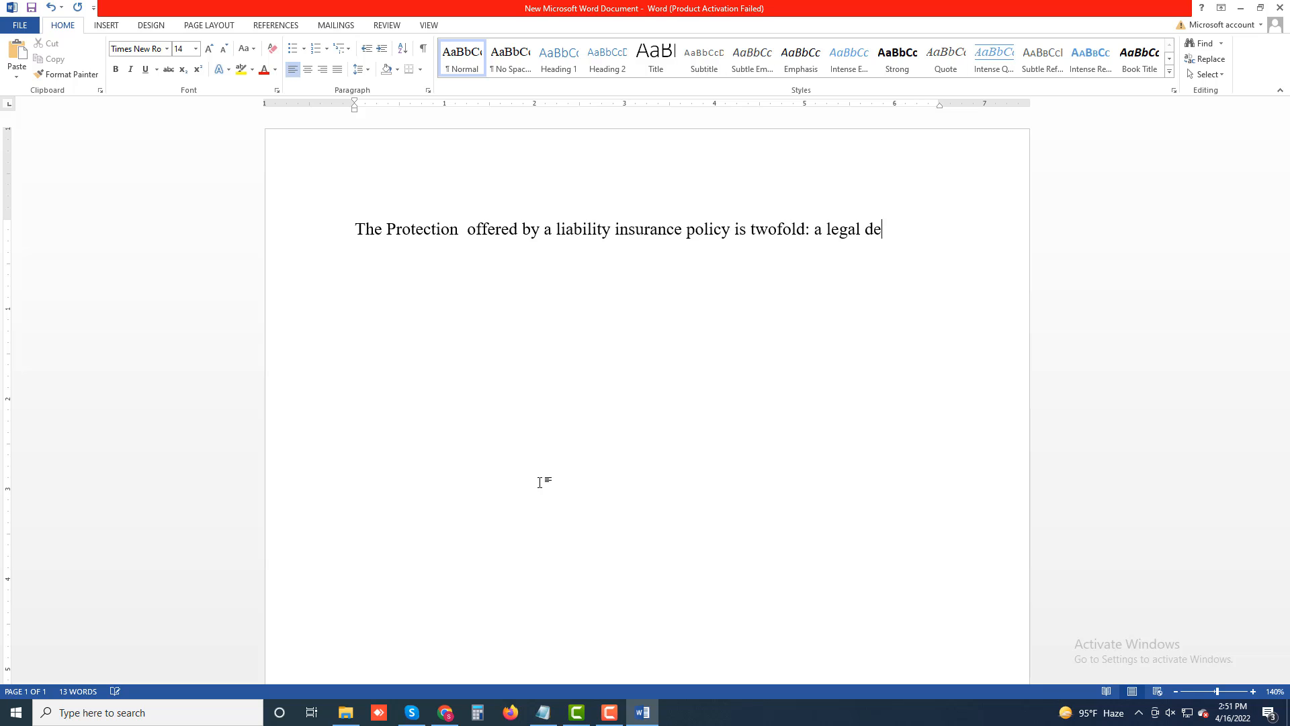
pyautogui.write('fense in the event')
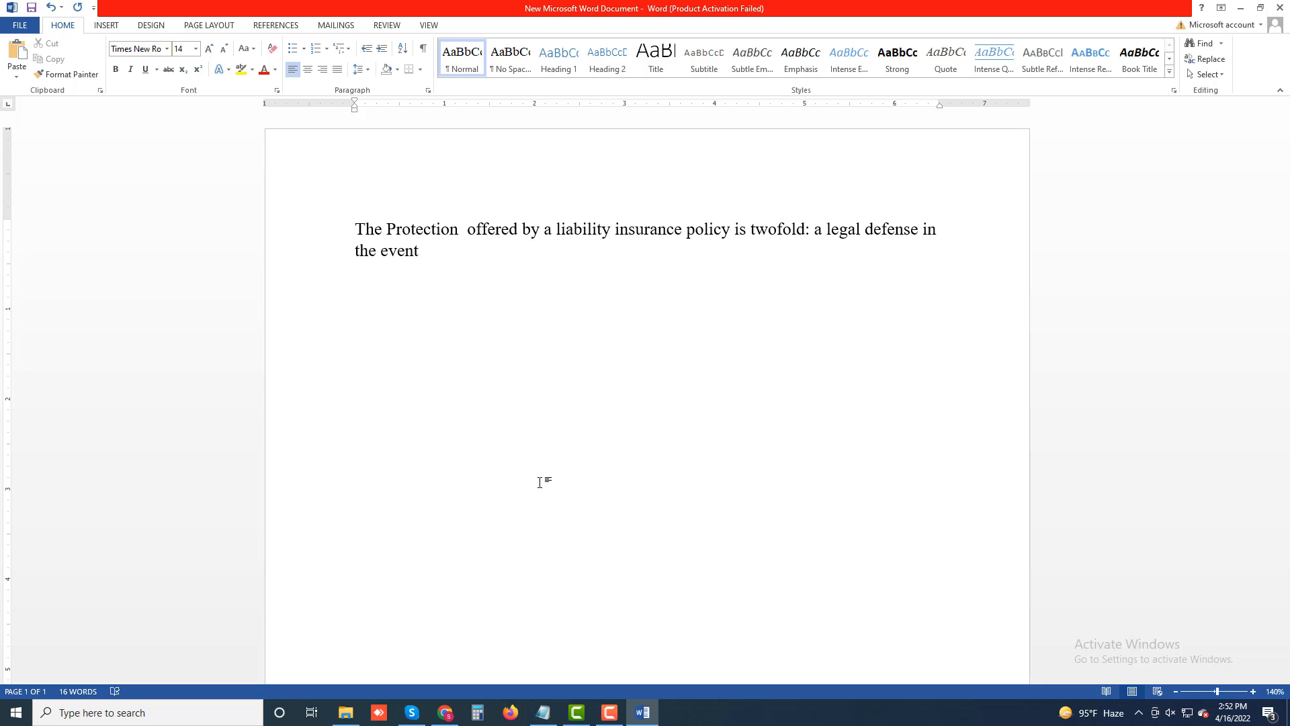
# Step: Continue the sentence with "of a lawsuit commenced against the policyholder and indemnification with respect to"
pyautogui.write(' of a lawsuit commenc')
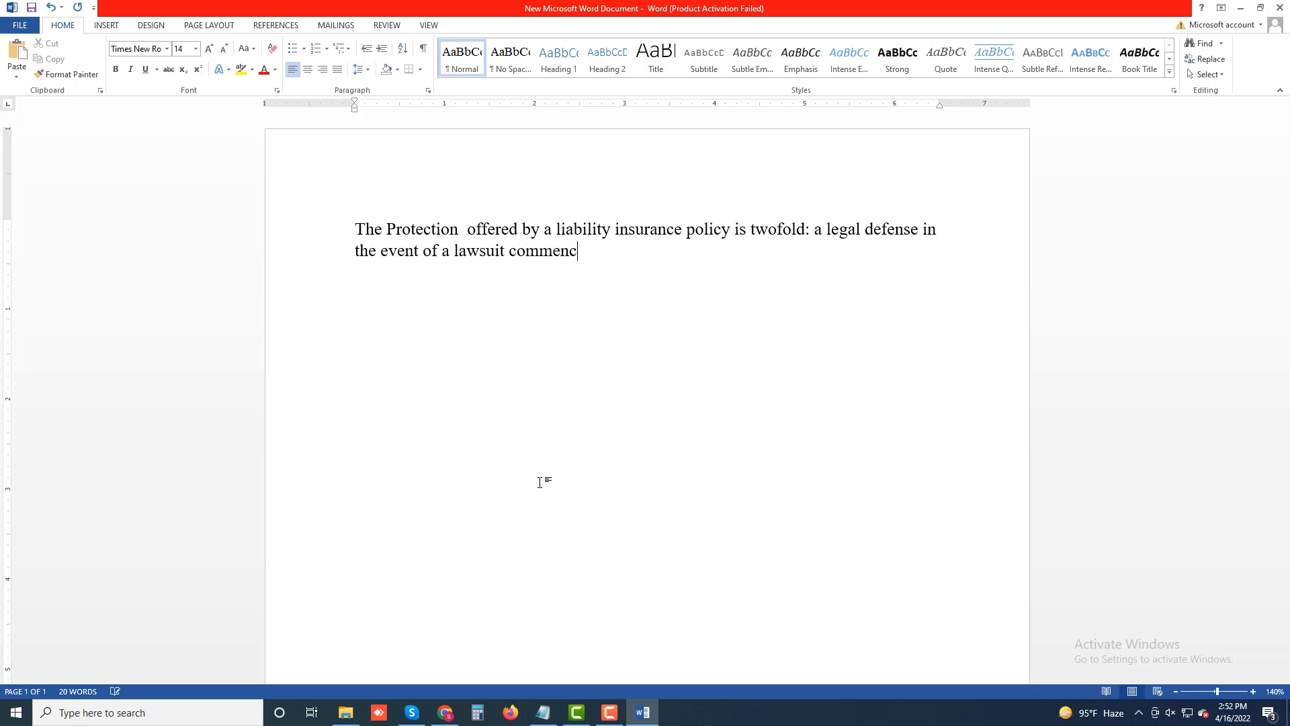
pyautogui.write('ed against the policy')
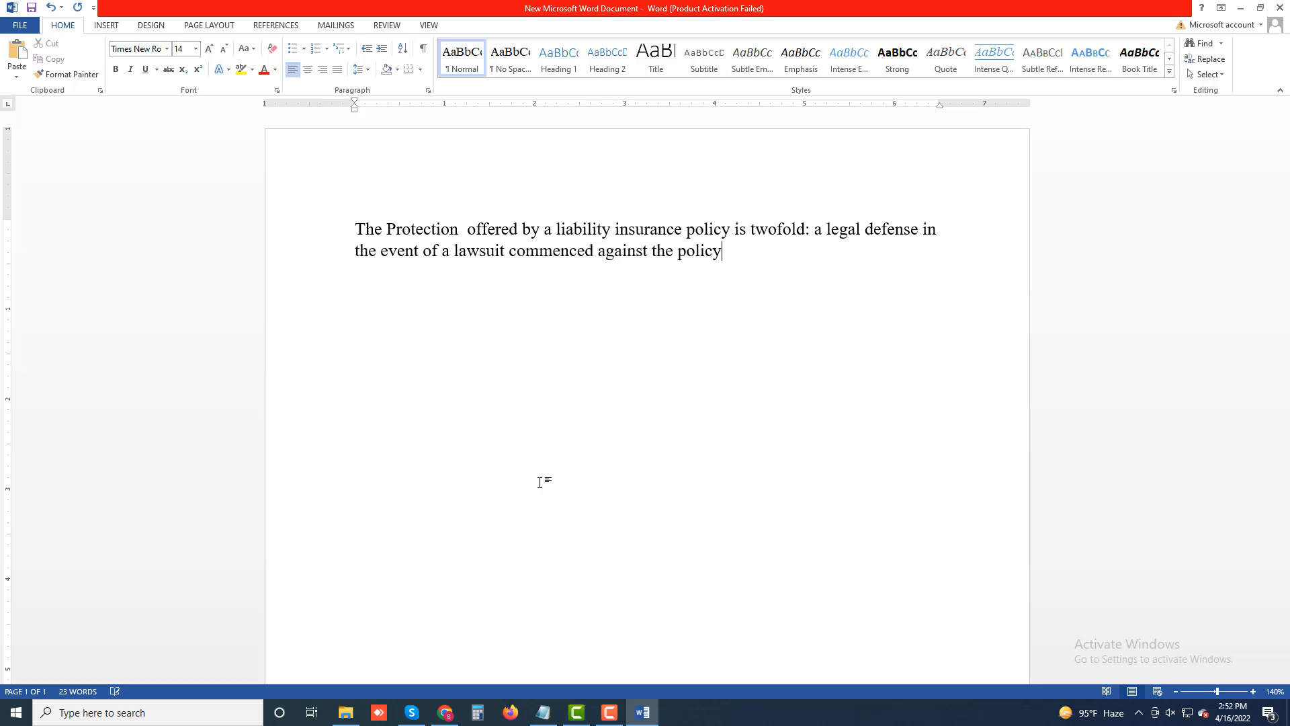
pyautogui.write('holder and indemnifica')
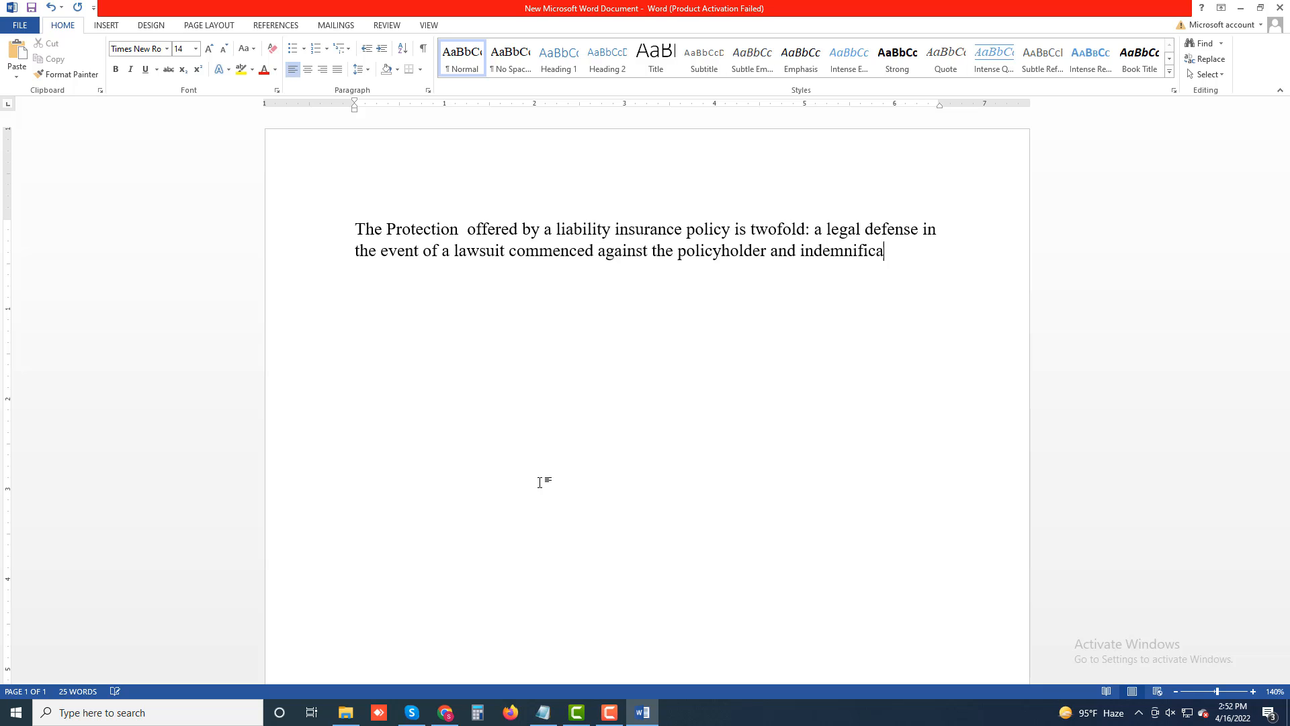
pyautogui.write('tion')
pyautogui.write(' with res')
pyautogui.write('pect')
pyautogui.write(' to')
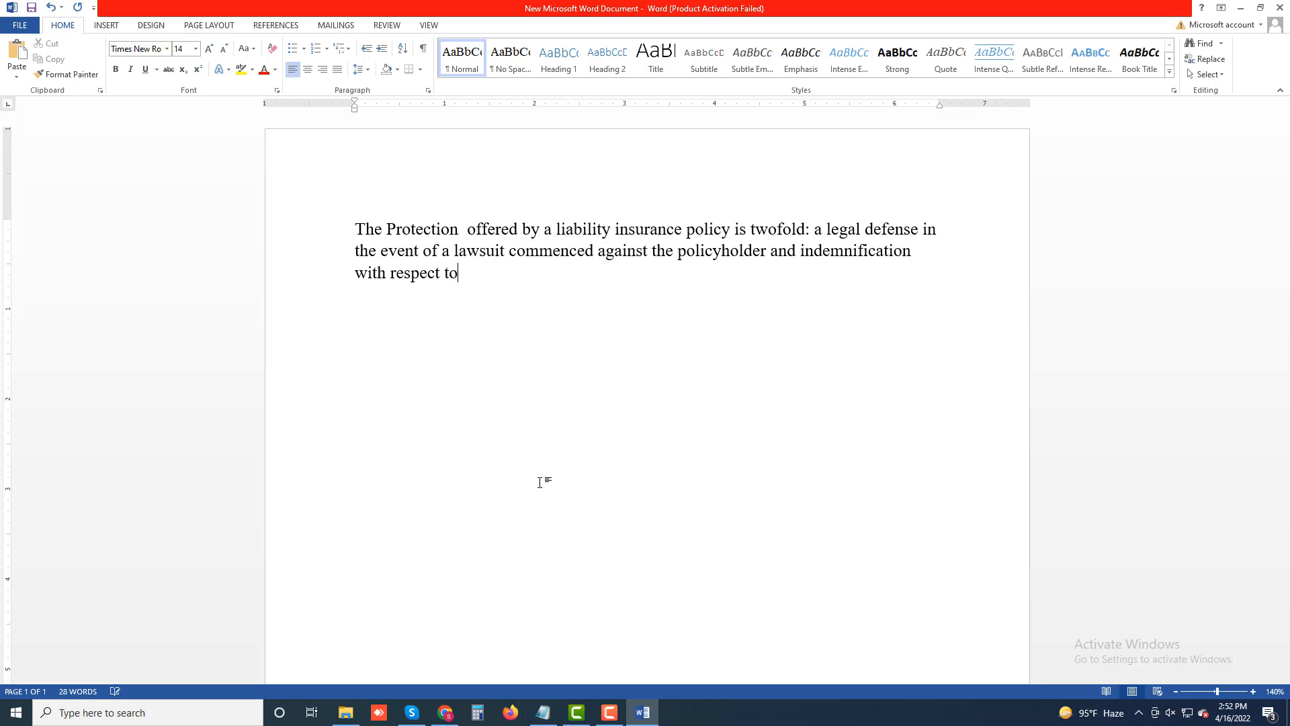
# Step: Finish the sentence with "a settlement or court verdict." and correct the spelling of "settlement" using the suggested word
pyautogui.write(' a settelement or')
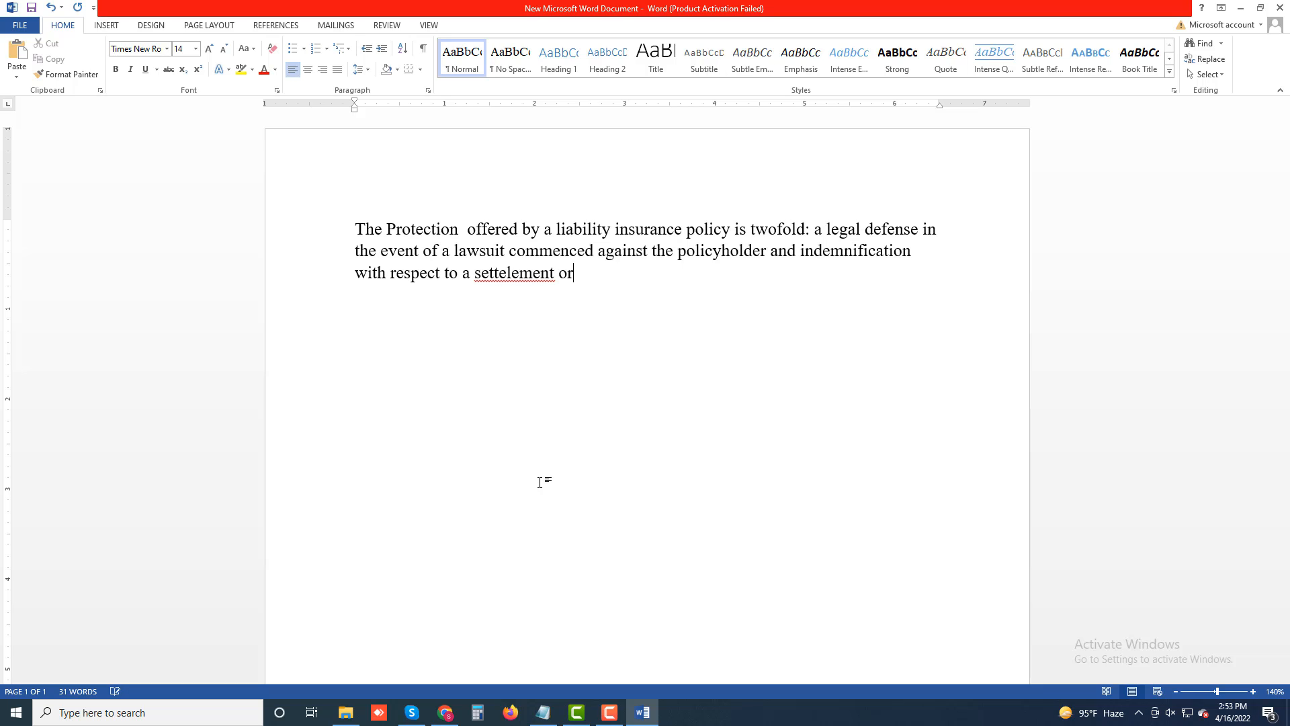
pyautogui.write(' court verdict.')
pyautogui.rightClick(514, 274)
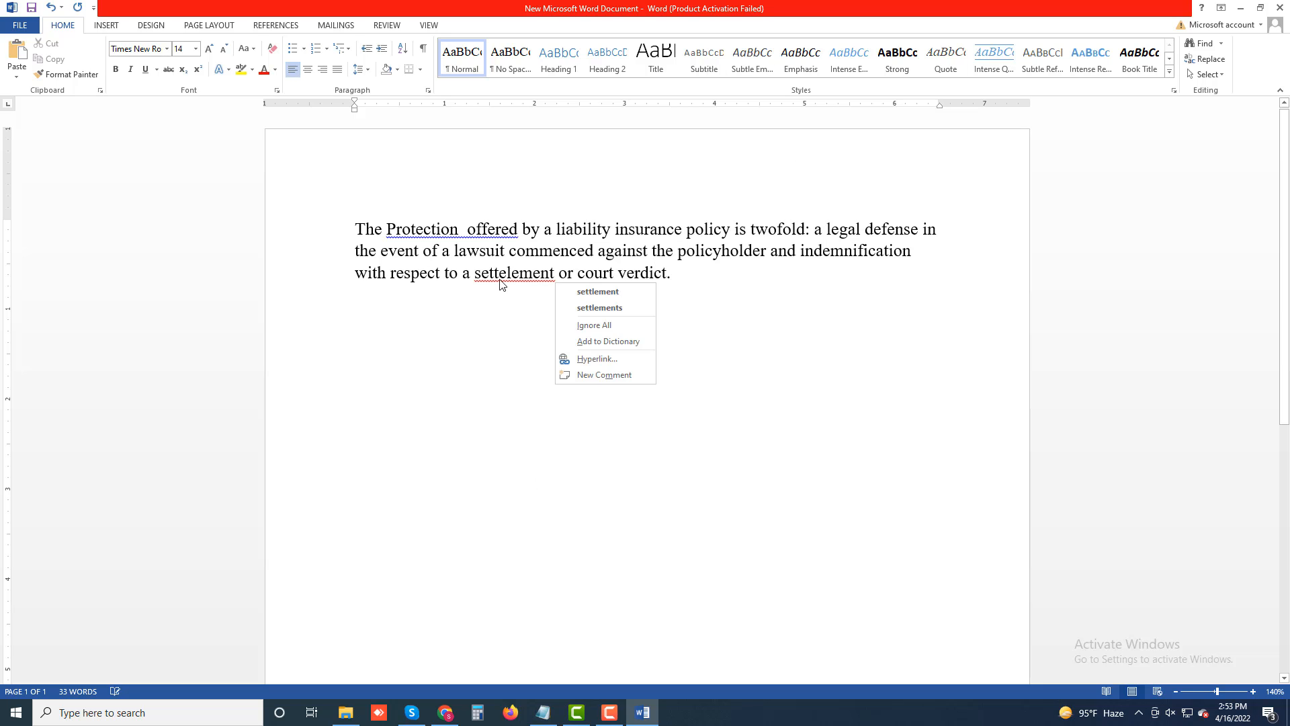
pyautogui.click(578, 292)
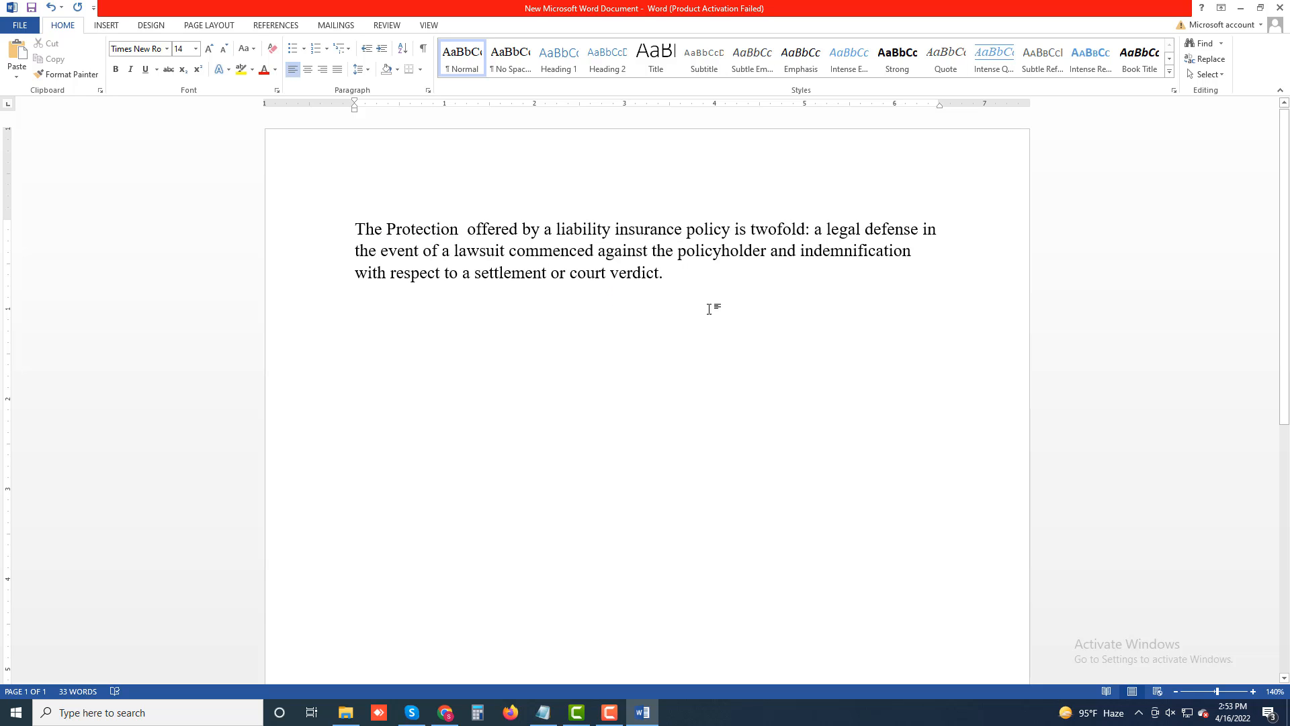
# Step: Select the entire paragraph and change its font to Abwindb1
pyautogui.moveTo(676, 292); pyautogui.dragTo(356, 228)
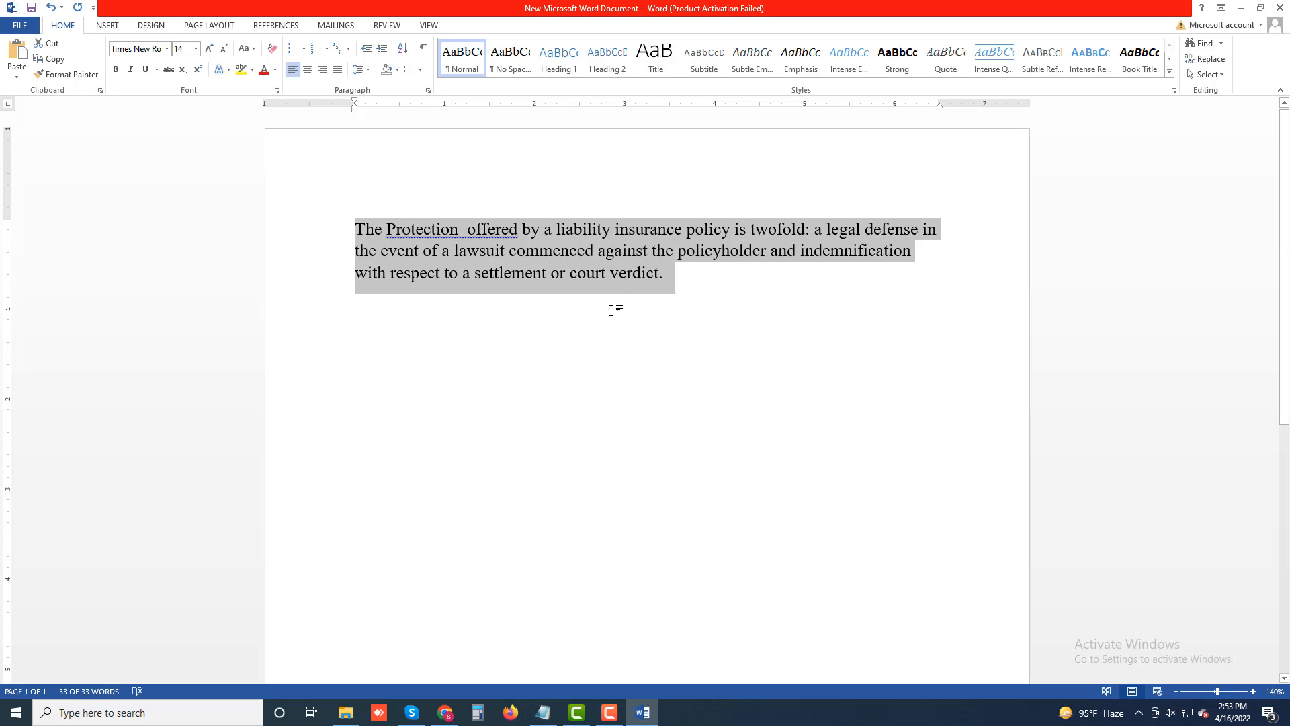
pyautogui.click(609, 282)
pyautogui.moveTo(681, 277); pyautogui.dragTo(358, 237)
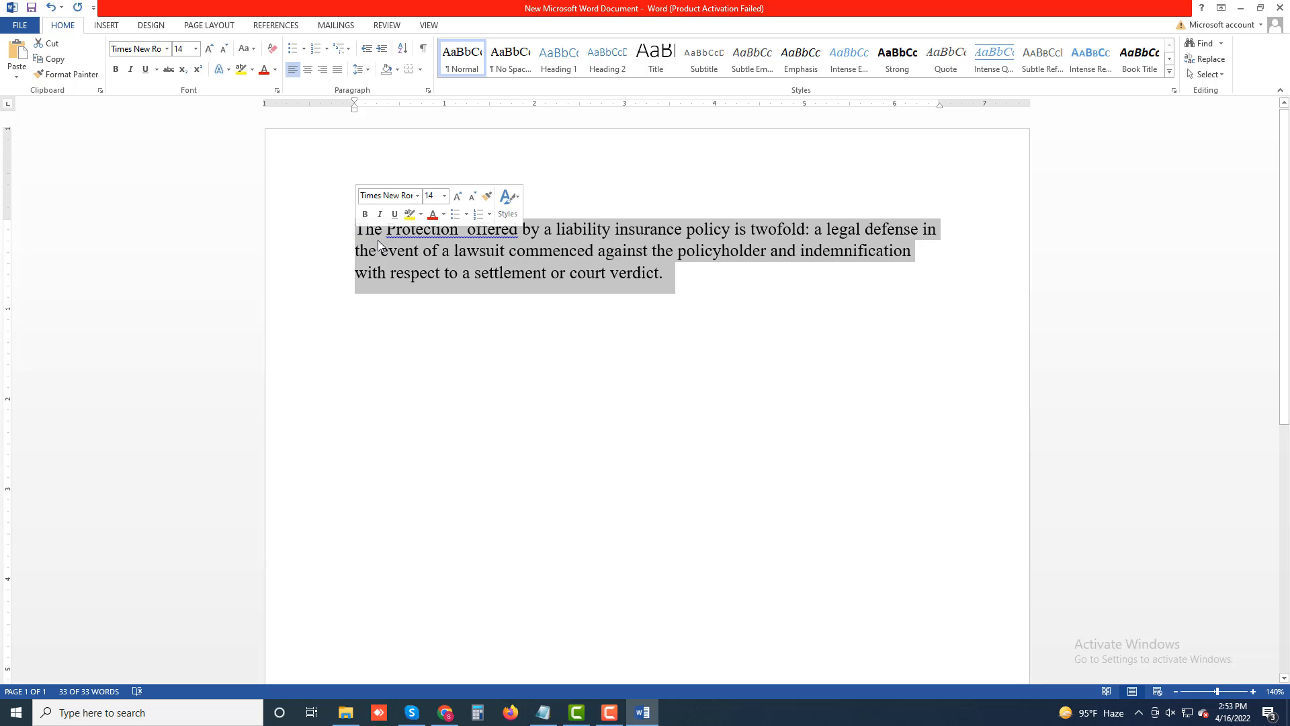
pyautogui.click(356, 230)
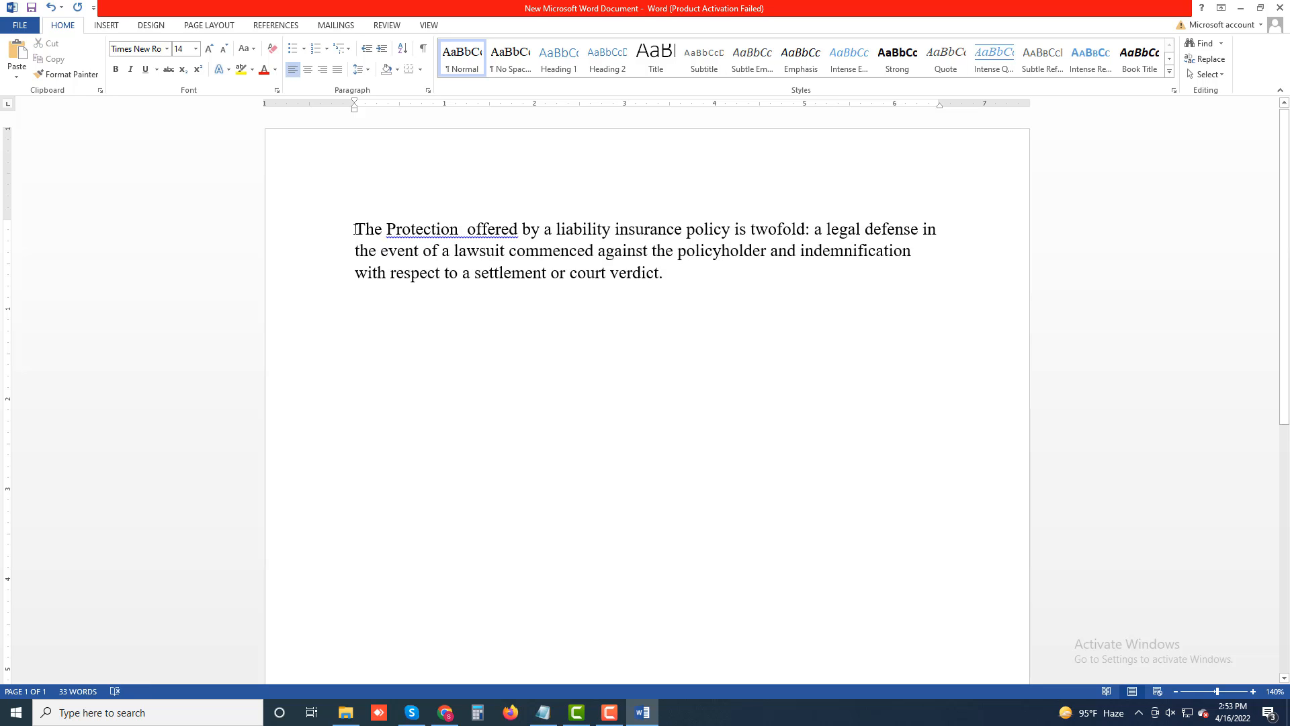
pyautogui.moveTo(356, 230); pyautogui.dragTo(667, 273)
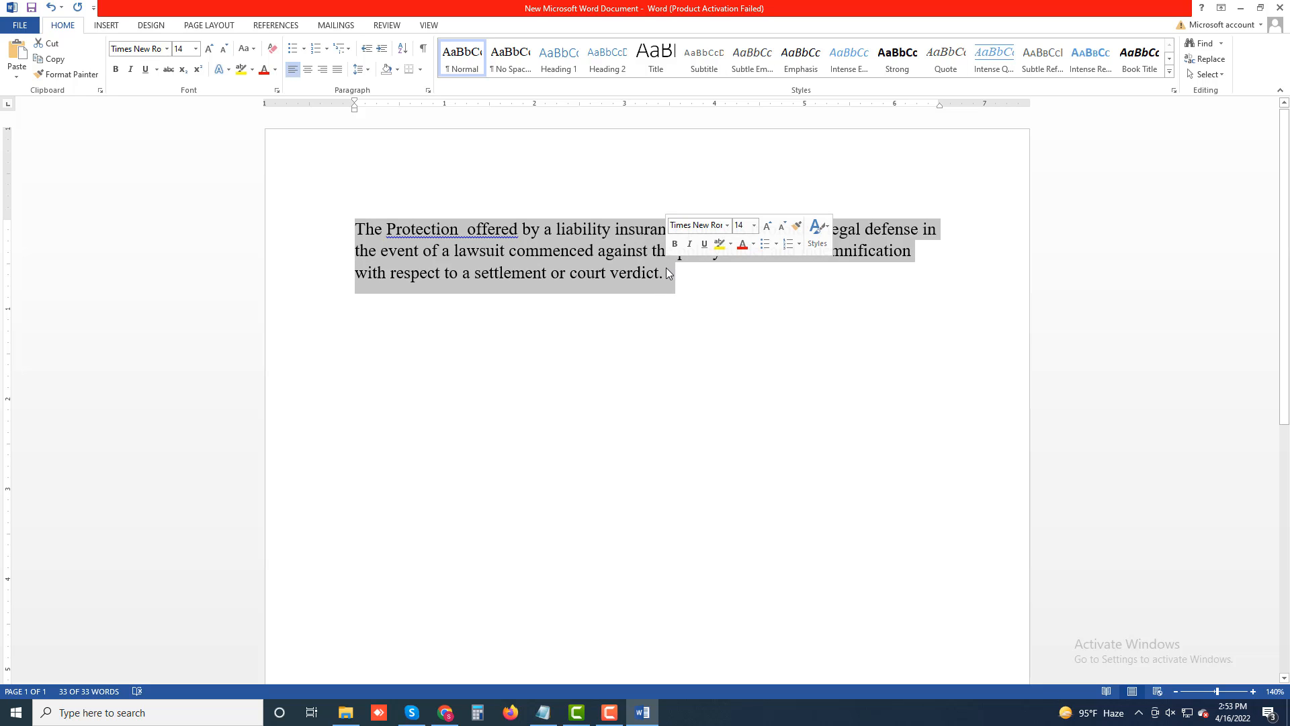
pyautogui.click(166, 49)
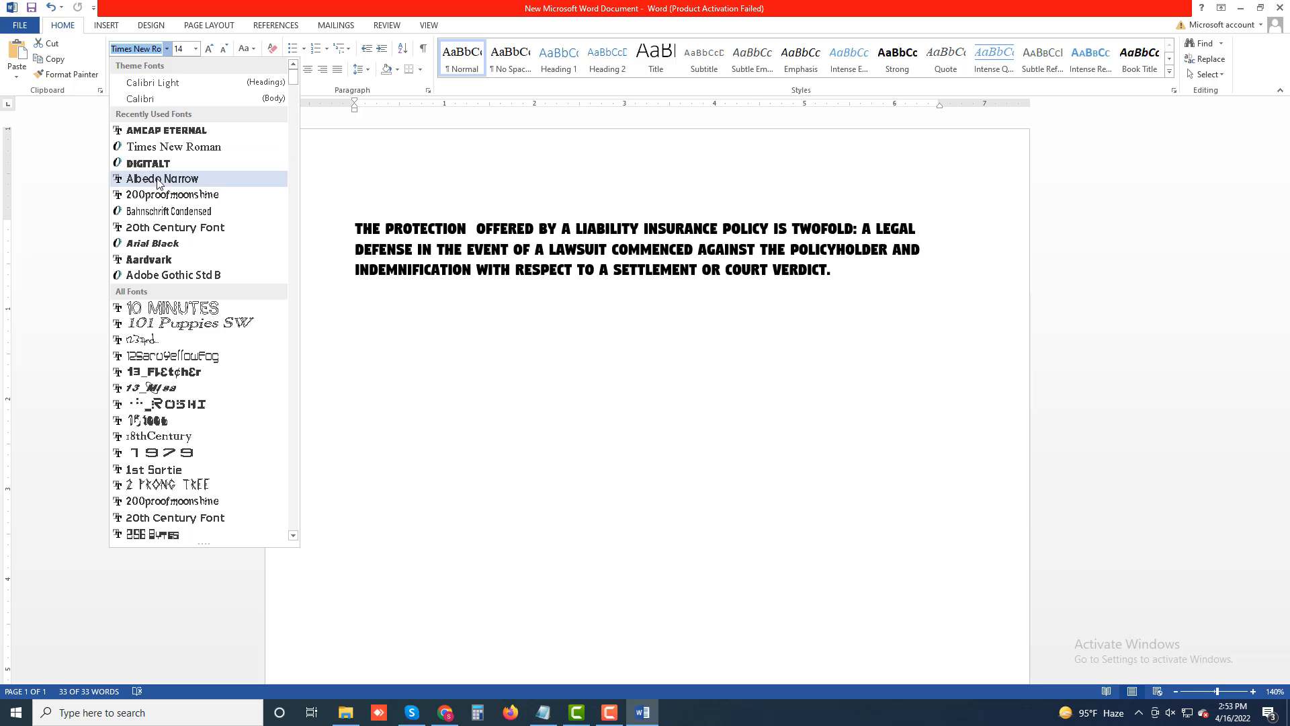
pyautogui.scroll(-4, 153, 222)
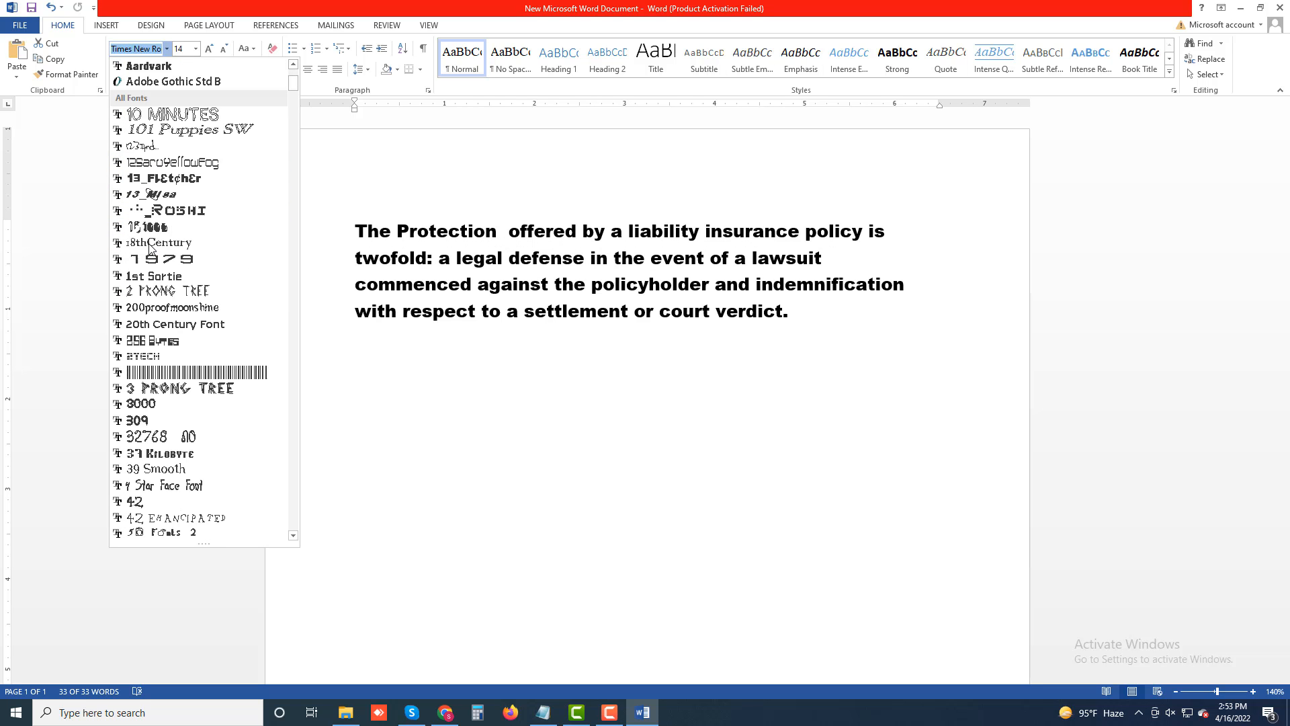
pyautogui.scroll(-8, 149, 248)
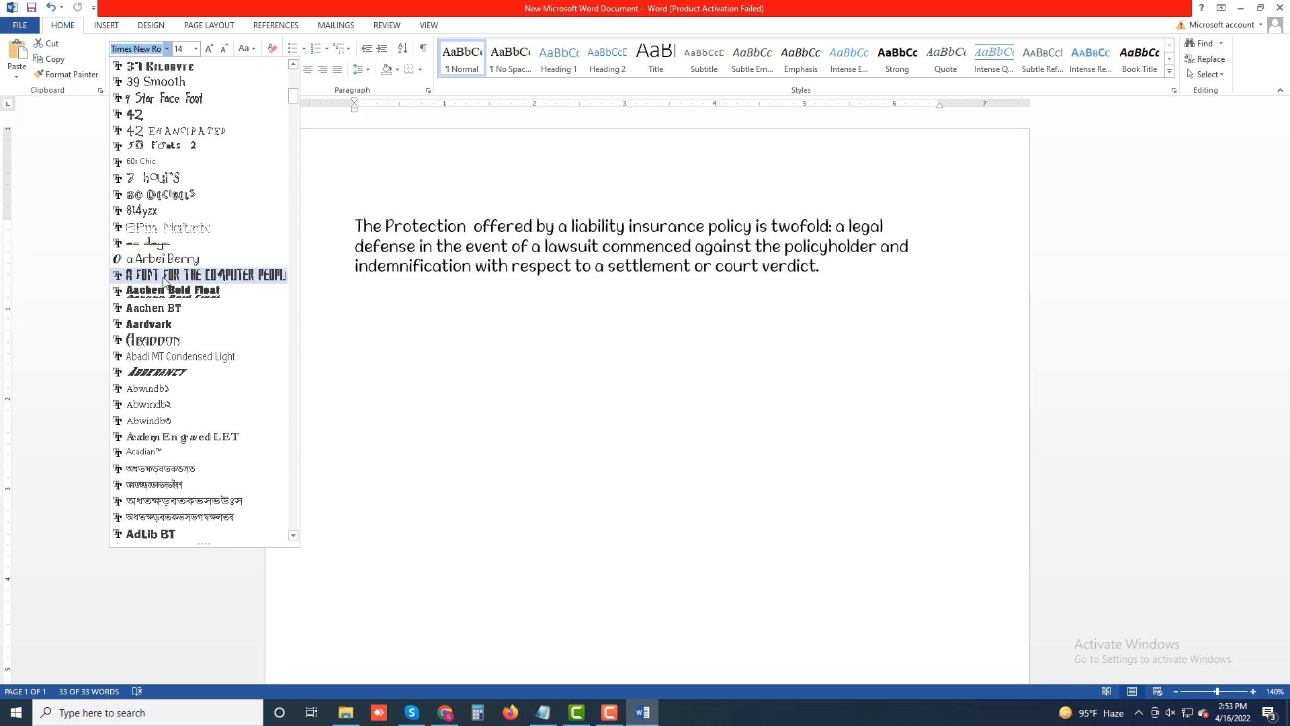
pyautogui.click(167, 390)
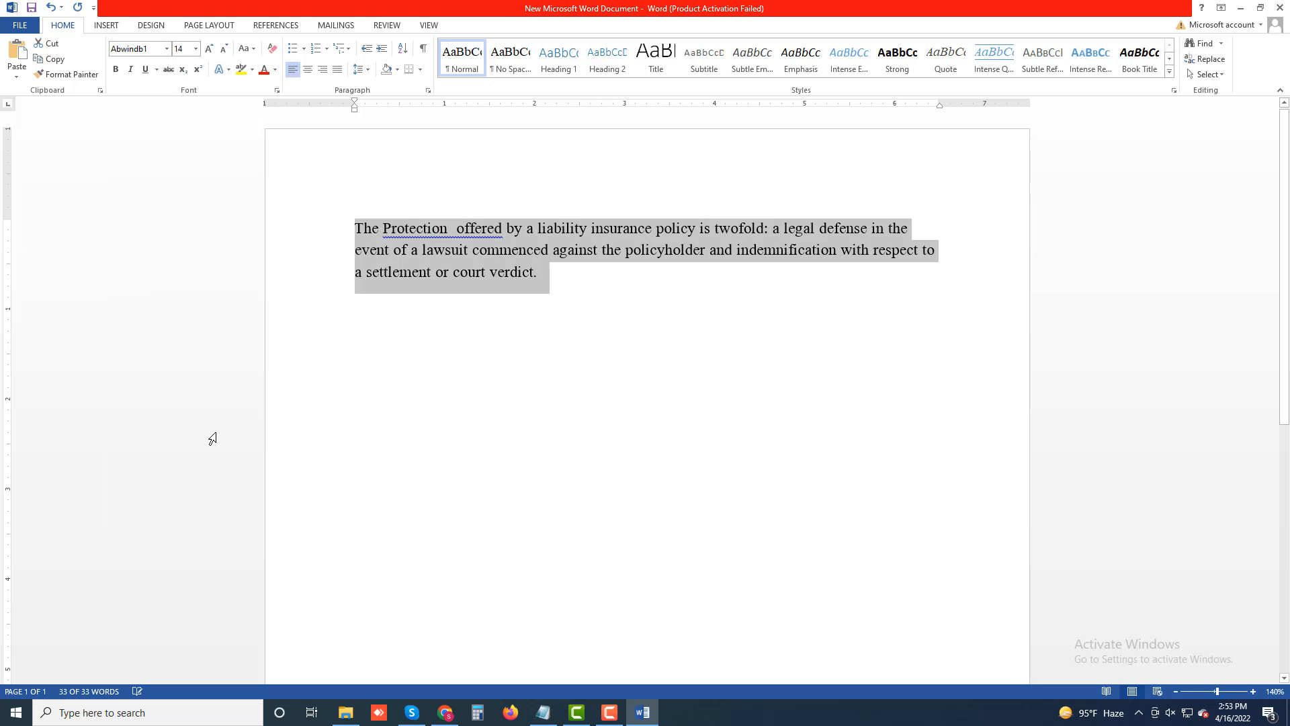
# Step: Try 20th Century Font and 200proofmoonshine in turn on the selected paragraph
pyautogui.click(168, 52)
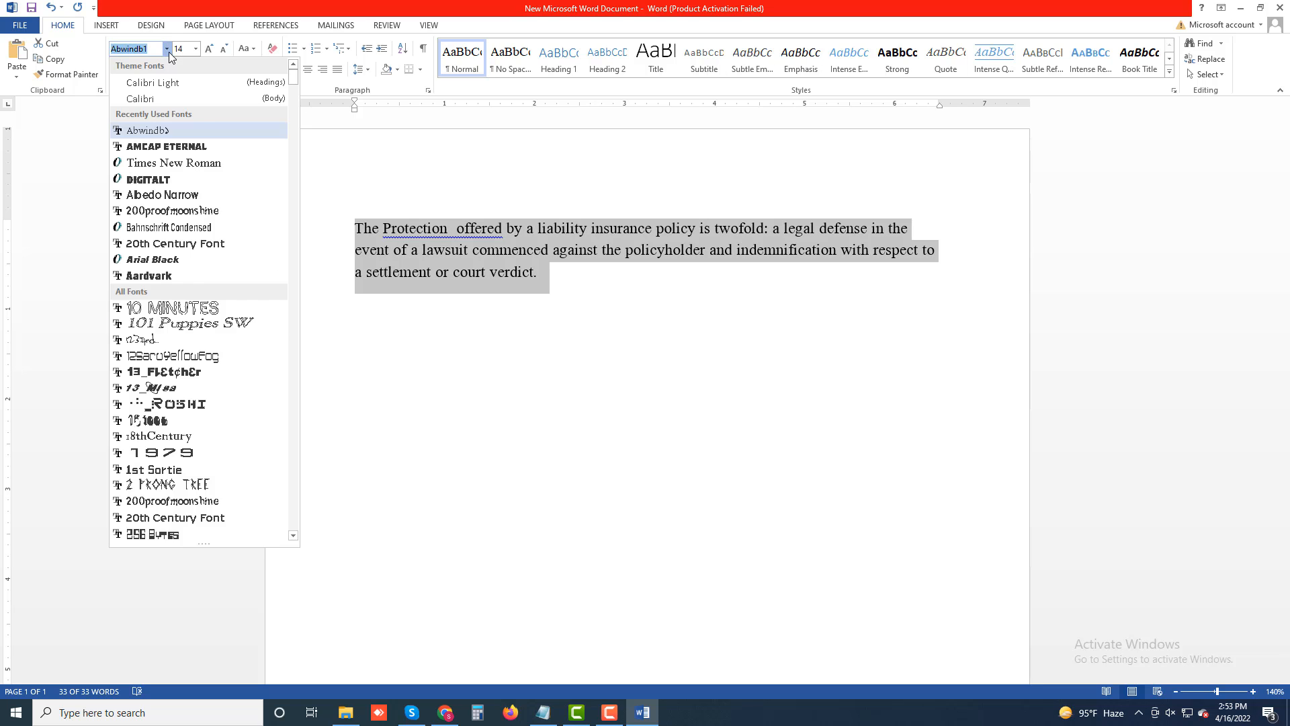
pyautogui.scroll(-2, 186, 350)
pyautogui.click(178, 422)
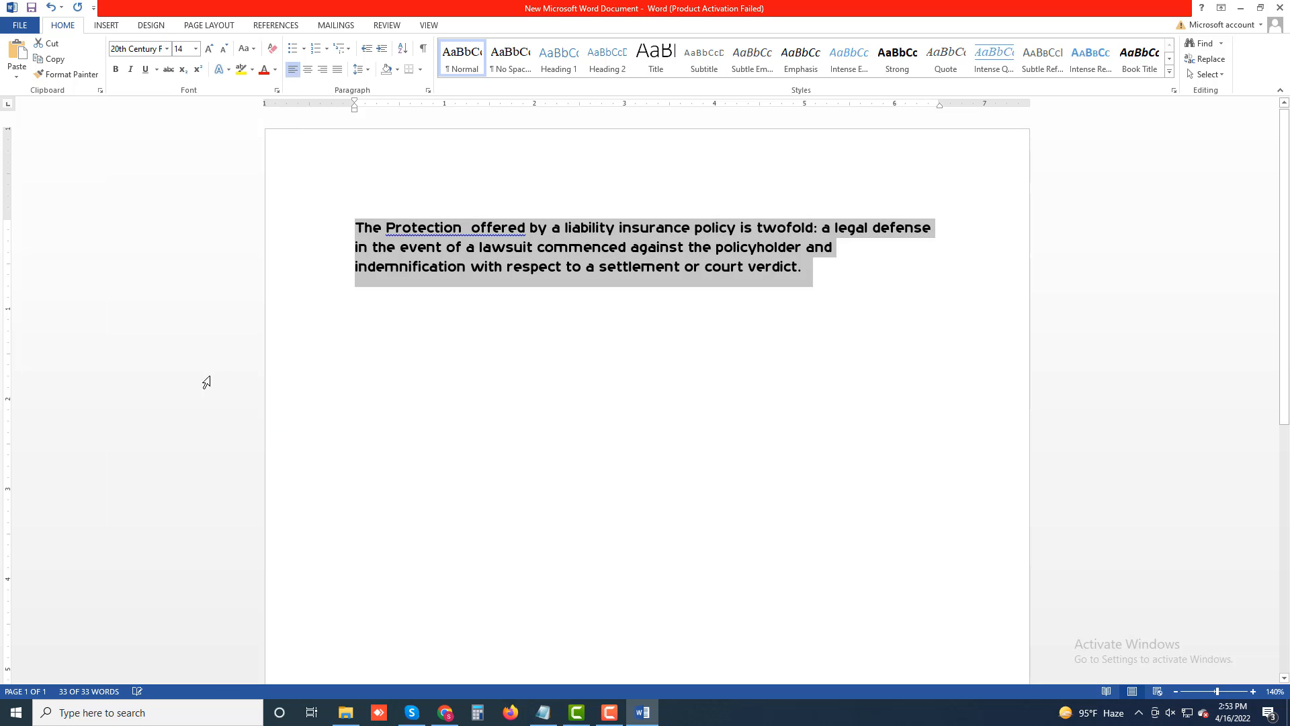
pyautogui.click(166, 49)
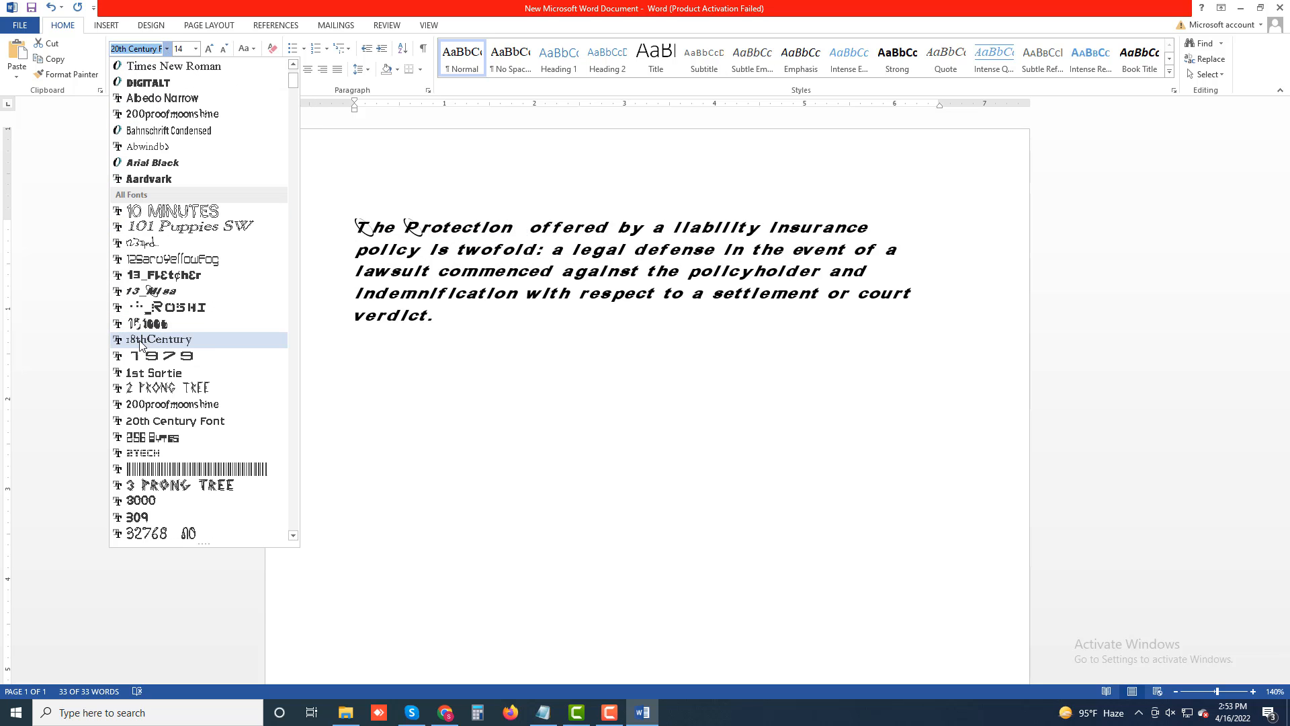
pyautogui.click(156, 404)
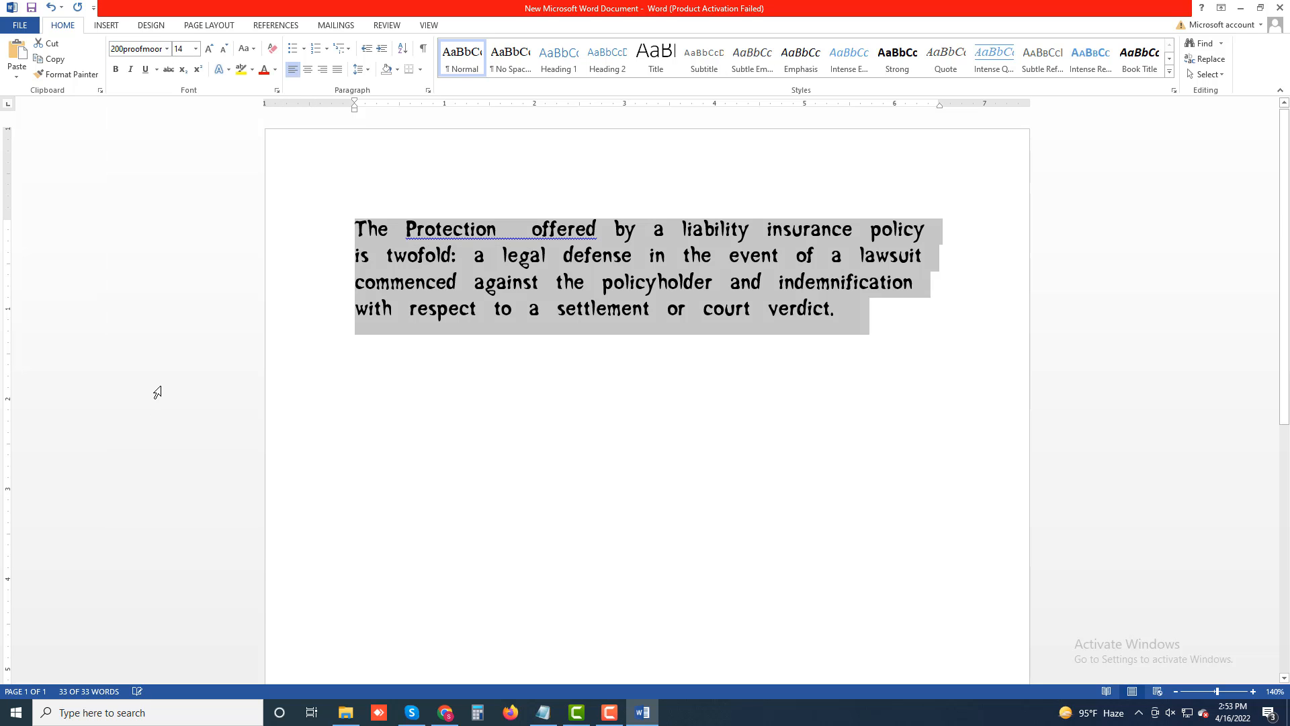
# Step: Try the fonts 32768 NO and 256 Bytes in turn on the selected paragraph
pyautogui.click(167, 48)
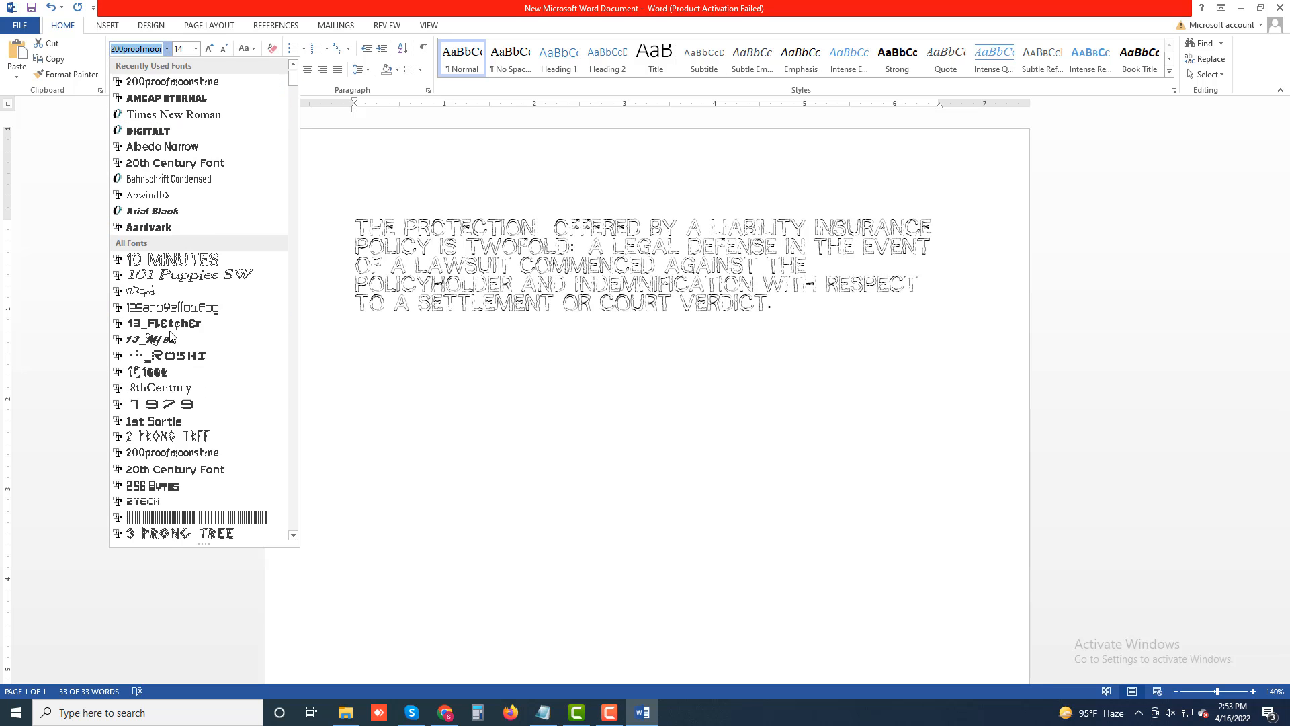
pyautogui.scroll(-2, 168, 349)
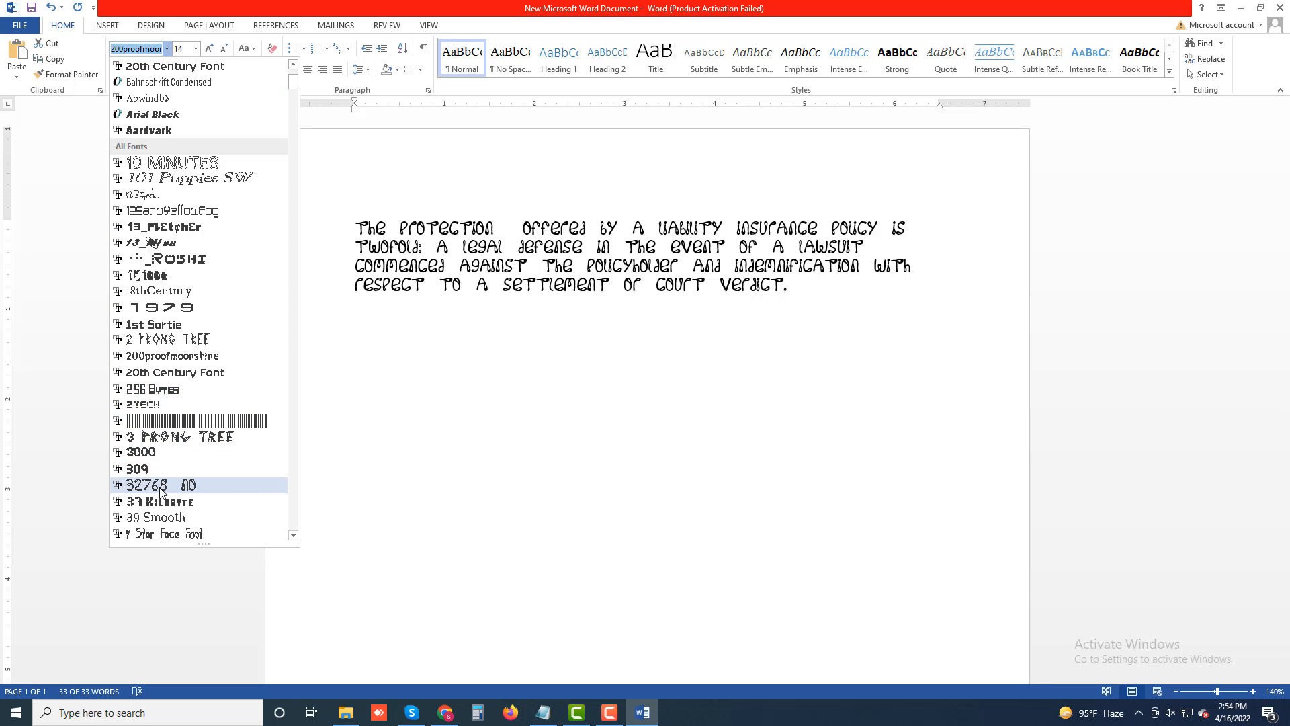
pyautogui.click(162, 492)
pyautogui.click(166, 48)
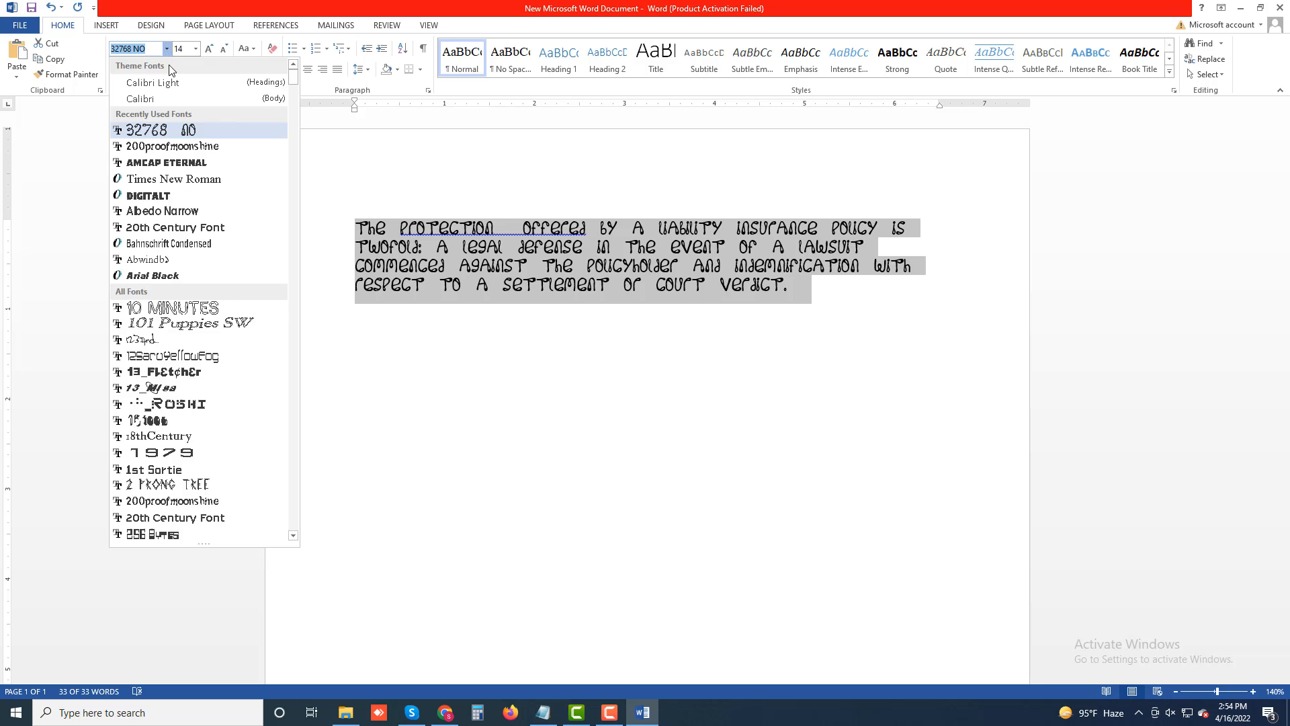
pyautogui.scroll(-3, 160, 402)
pyautogui.click(162, 407)
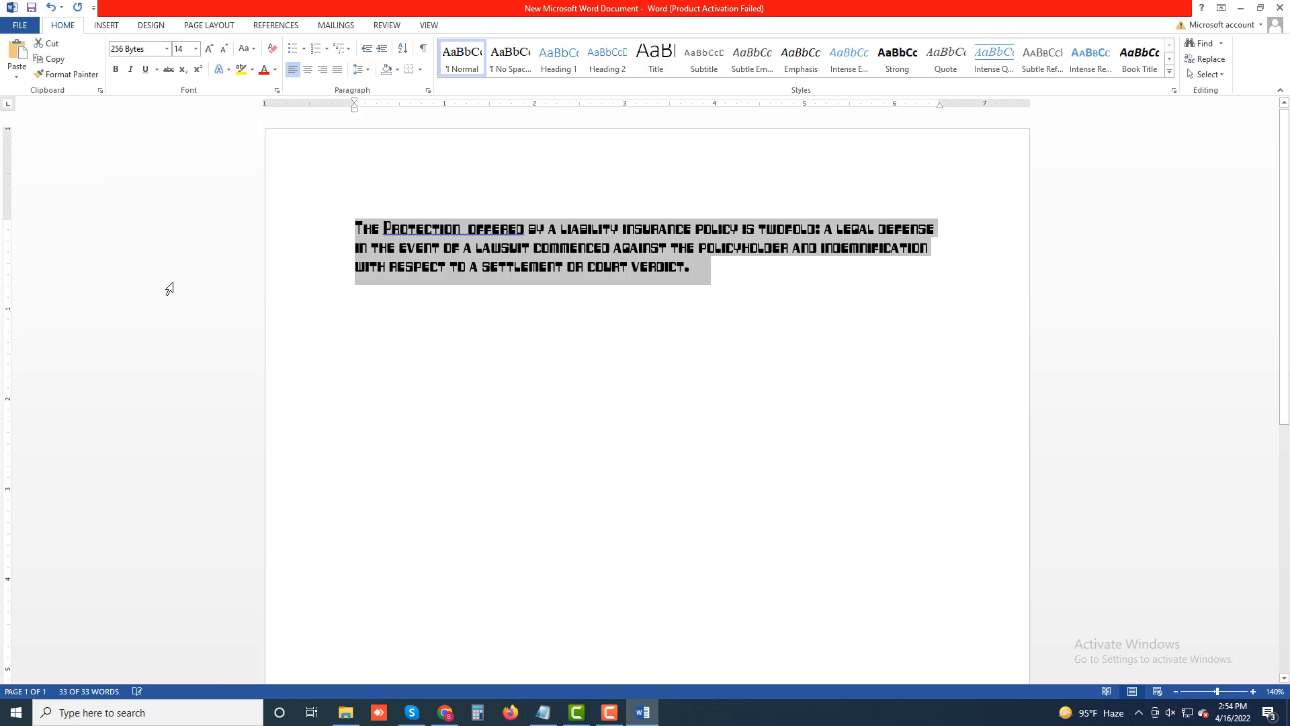
# Step: Set the paragraph's font to 20th Century Font and select the whole paragraph again
pyautogui.click(166, 49)
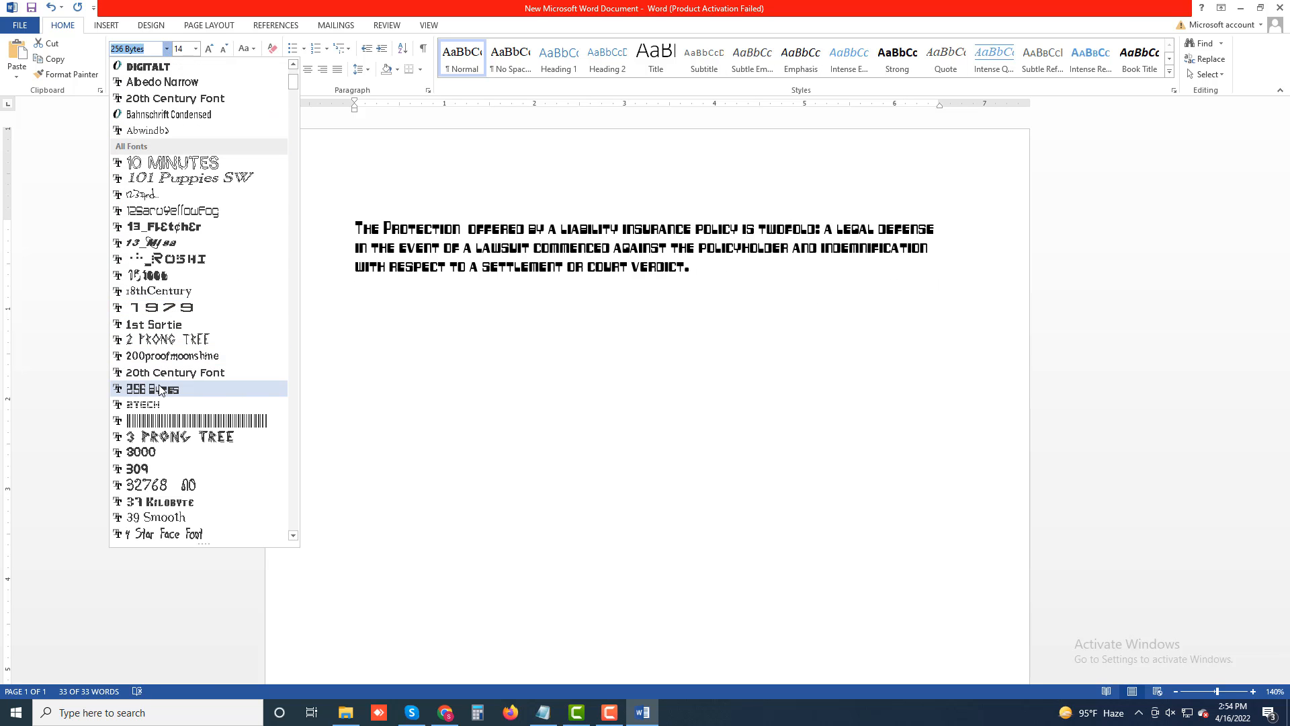
pyautogui.click(164, 372)
pyautogui.click(548, 267)
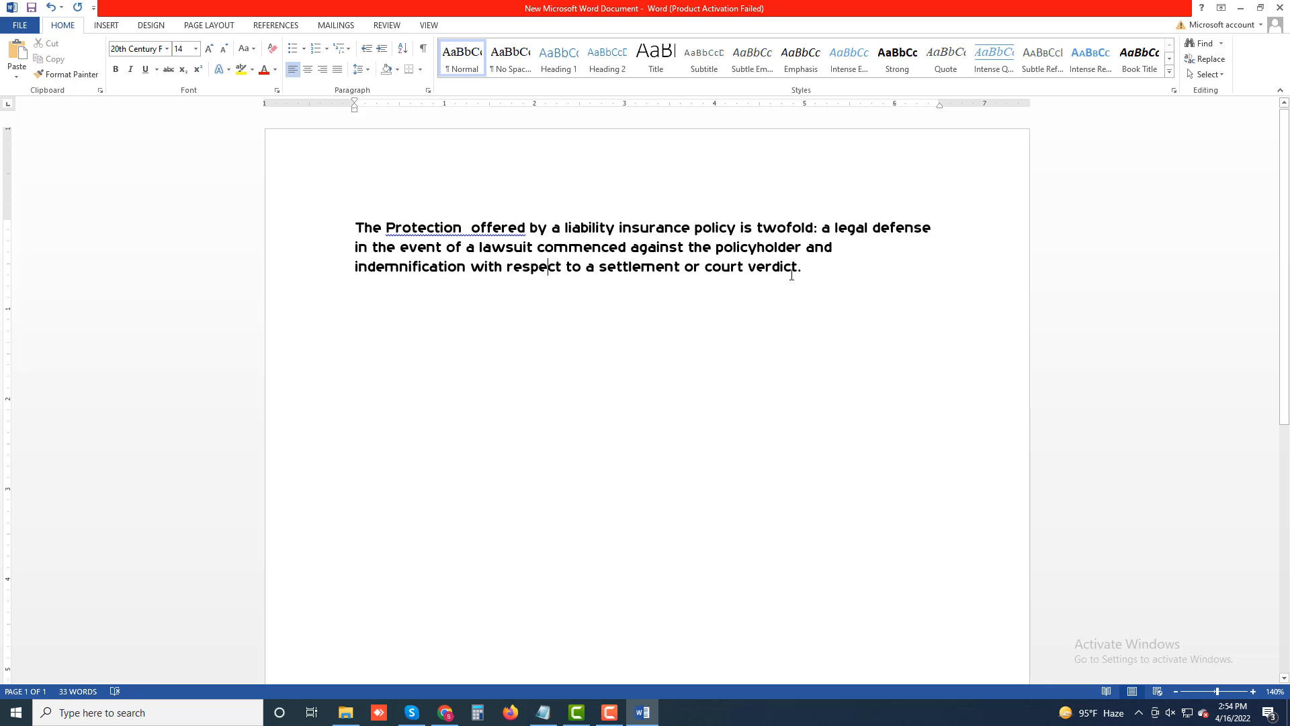
pyautogui.moveTo(806, 269); pyautogui.dragTo(368, 232)
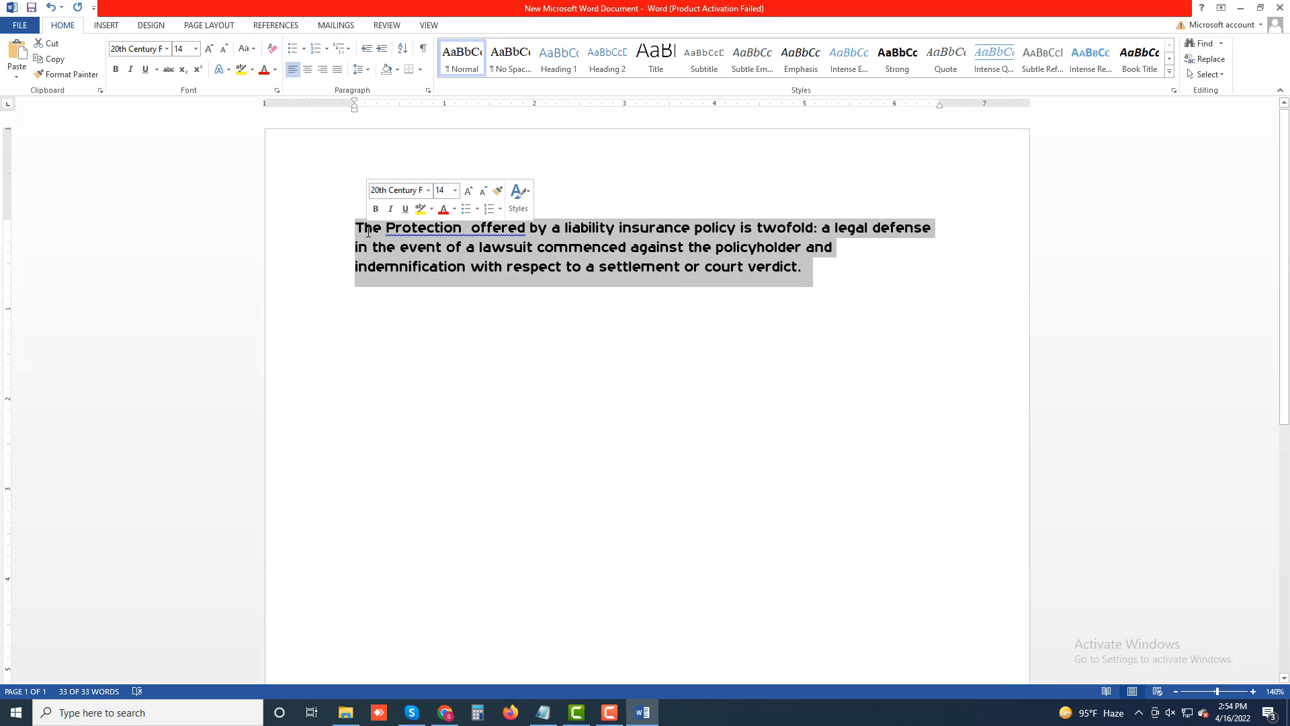